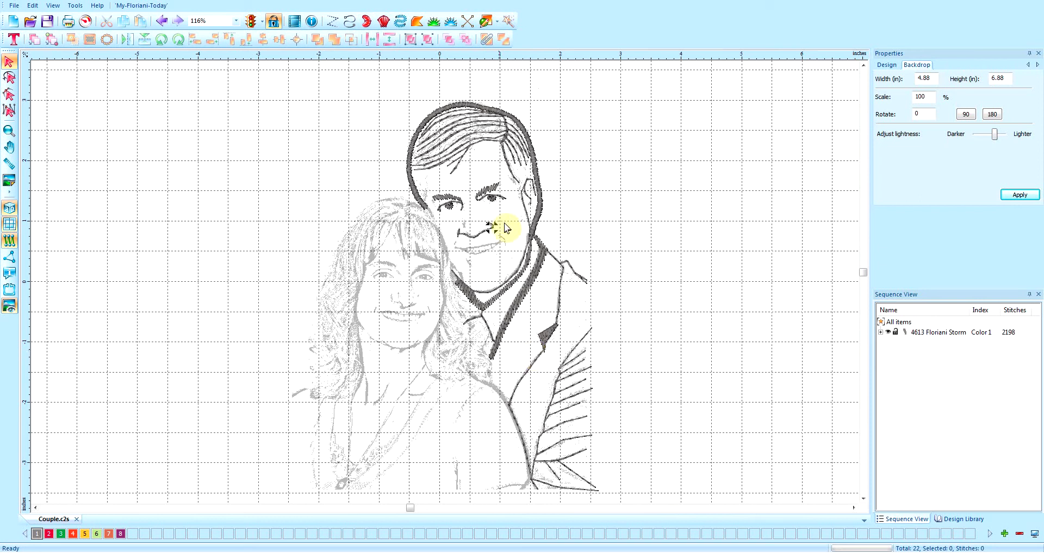
# Add a manual connecting stitch from the end of the man's nose line down to the right part of his mouth.
pyautogui.click(491, 232)
pyautogui.scroll(2, 492, 232)
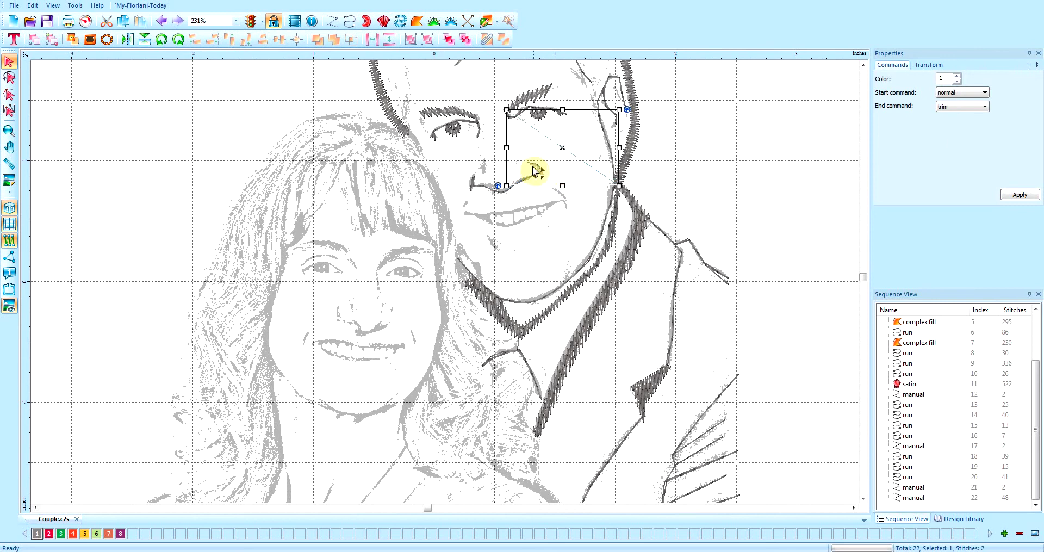
pyautogui.click(655, 165)
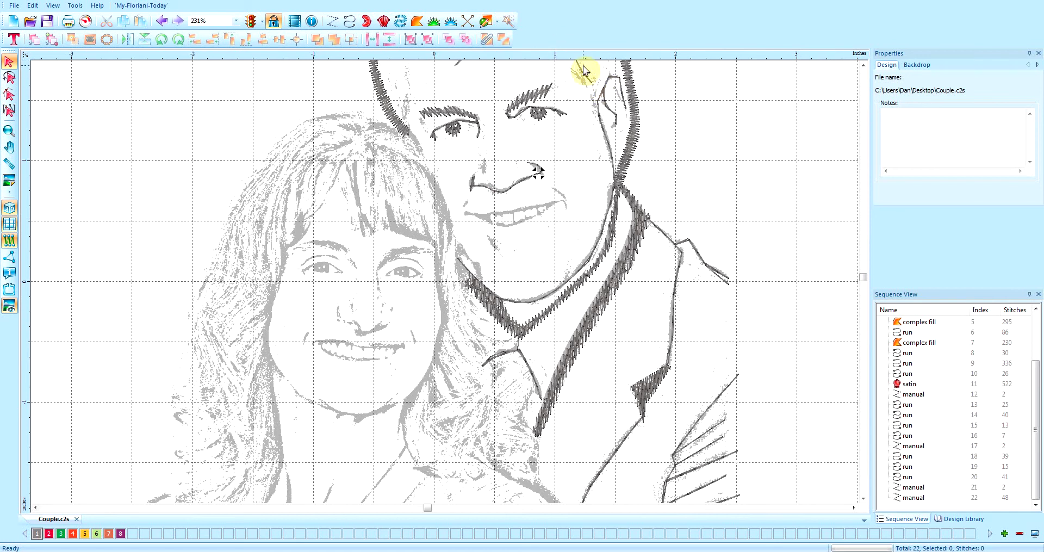
pyautogui.click(864, 66)
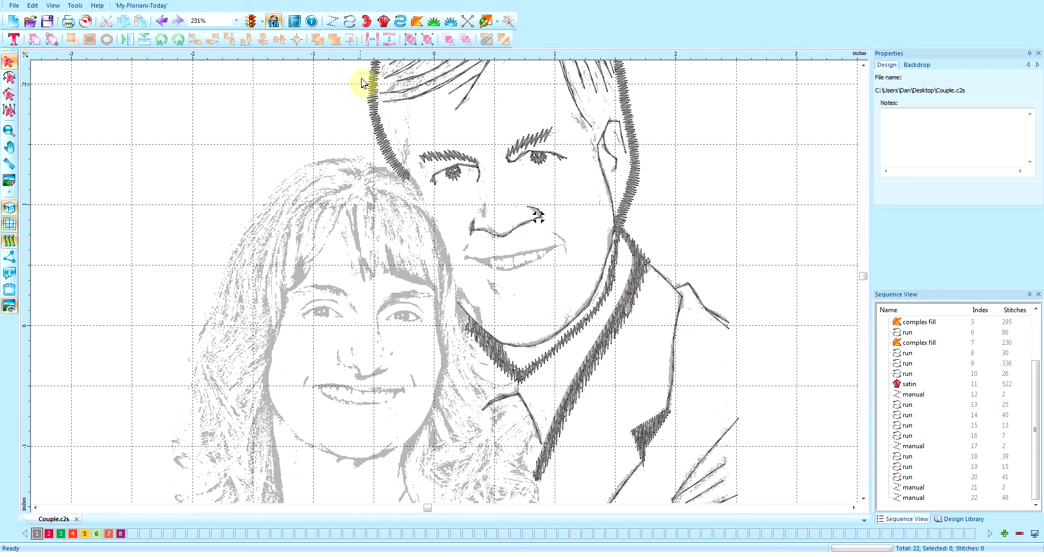
pyautogui.click(333, 22)
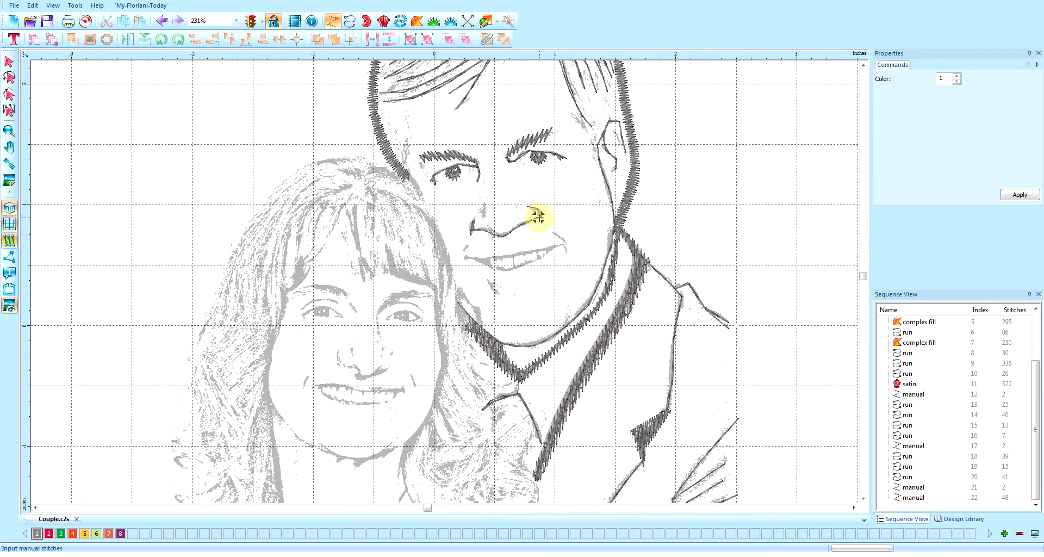
pyautogui.click(538, 216)
pyautogui.click(549, 249)
pyautogui.rightClick(549, 249)
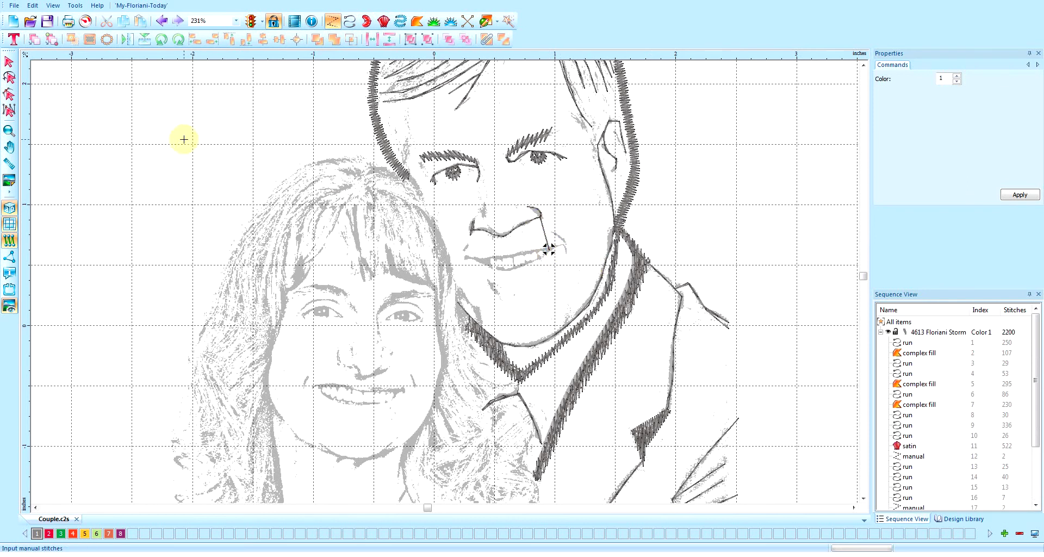
# Set the end command of the connecting stitch between nose and mouth to trim.
pyautogui.click(9, 63)
pyautogui.click(546, 239)
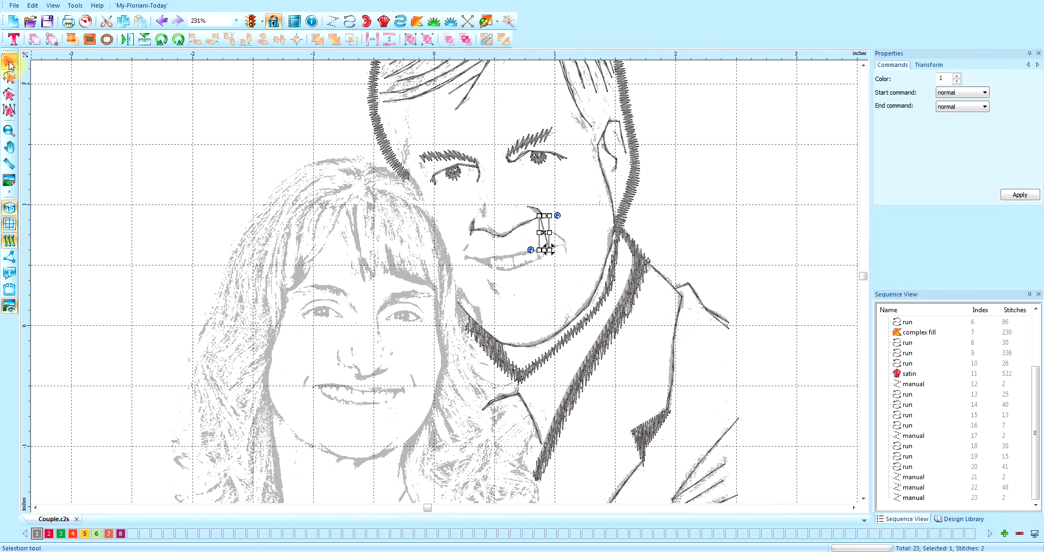
pyautogui.click(982, 106)
pyautogui.click(960, 131)
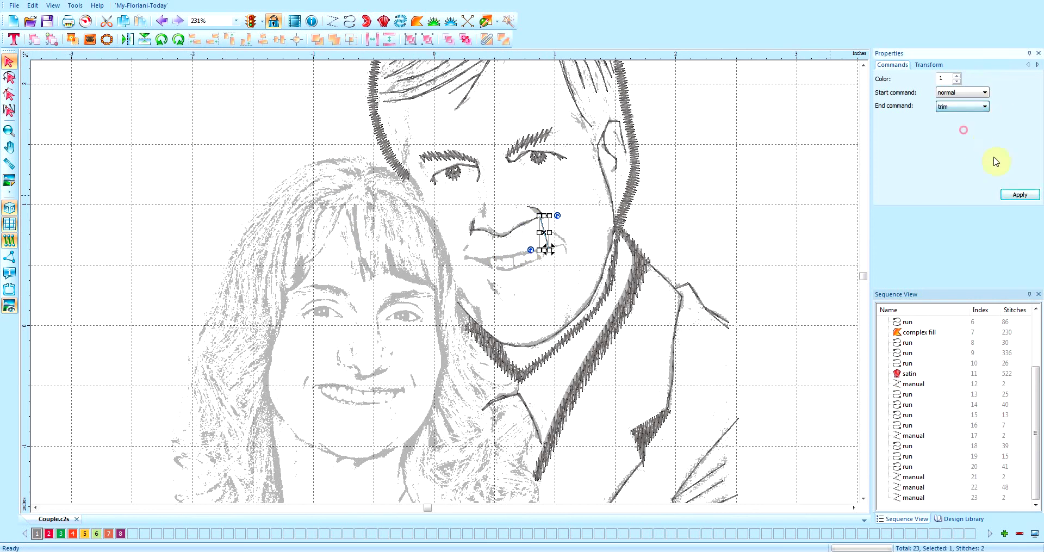
pyautogui.click(1015, 195)
pyautogui.click(696, 244)
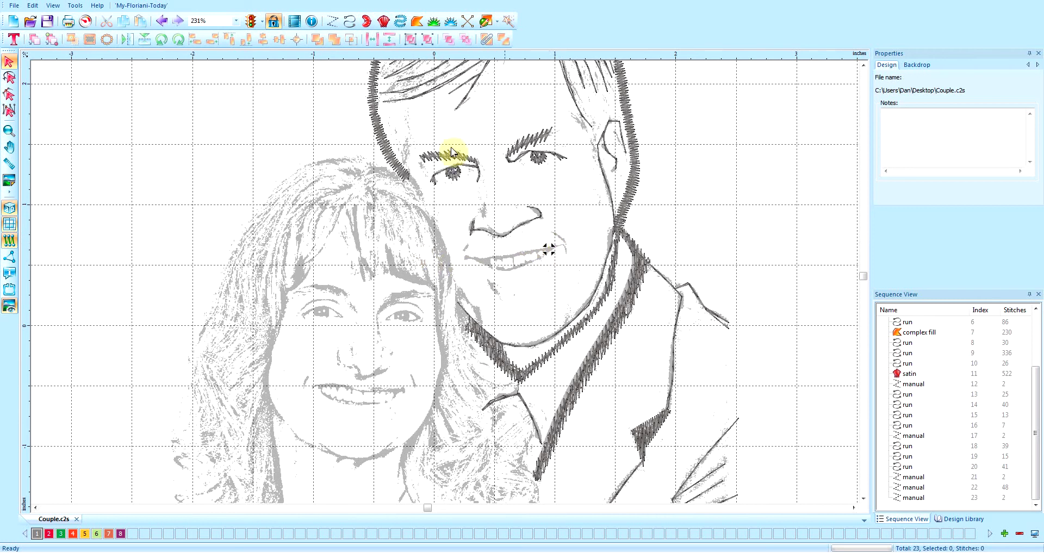
# Trace the man's upper lip line with a standard run stitch, 3.0 mm stitch length, from the connector's end to the left mouth corner.
pyautogui.click(350, 23)
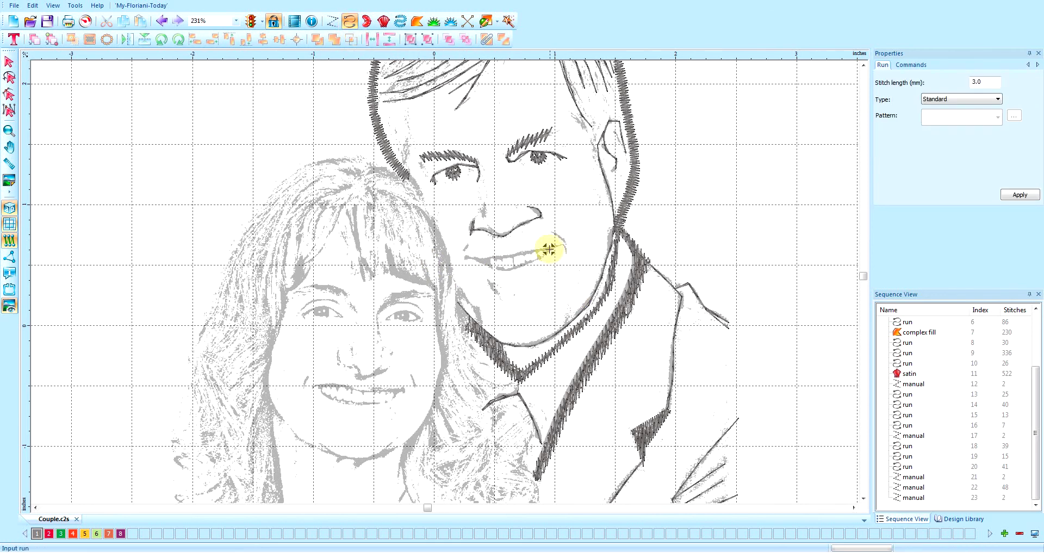
pyautogui.scroll(1, 549, 248)
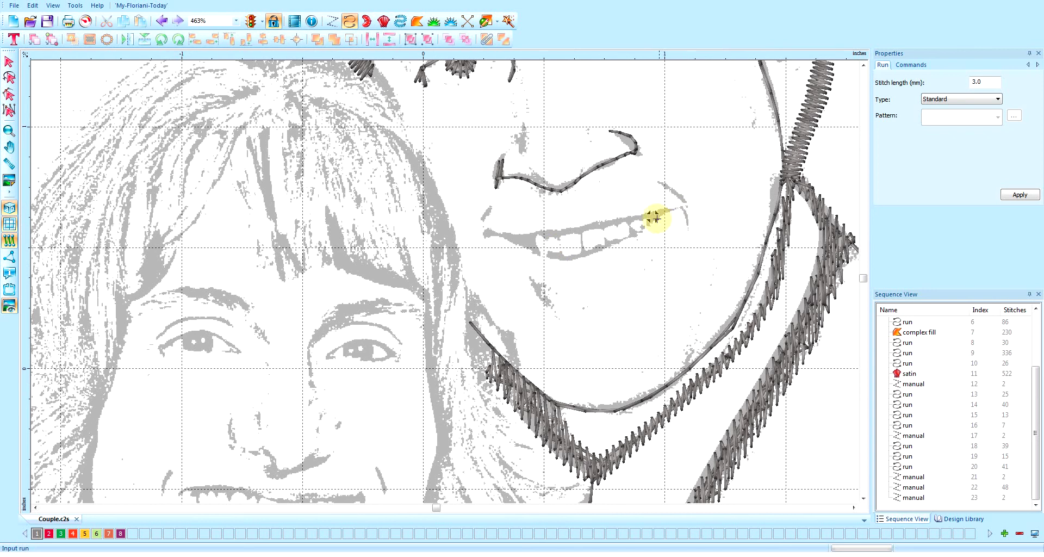
pyautogui.click(653, 216)
pyautogui.click(636, 216)
pyautogui.click(607, 224)
pyautogui.click(581, 229)
pyautogui.click(558, 234)
pyautogui.click(538, 234)
pyautogui.click(526, 237)
pyautogui.click(515, 238)
pyautogui.click(508, 237)
pyautogui.click(493, 233)
pyautogui.click(482, 233)
# Trace the short smile crease above the left mouth corner and return along it to the corner.
pyautogui.click(483, 222)
pyautogui.click(491, 206)
pyautogui.click(483, 227)
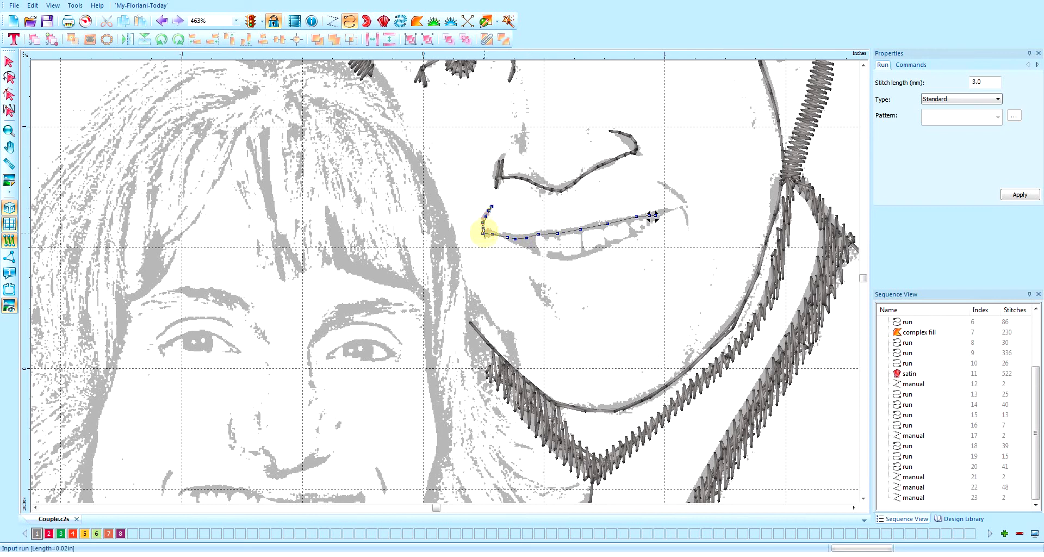
# Continue the run stitch along the lower lip line from the left mouth corner toward the right corner.
pyautogui.click(503, 236)
pyautogui.click(528, 246)
pyautogui.click(543, 253)
pyautogui.click(558, 256)
pyautogui.click(584, 255)
pyautogui.click(606, 247)
pyautogui.click(621, 240)
pyautogui.click(639, 232)
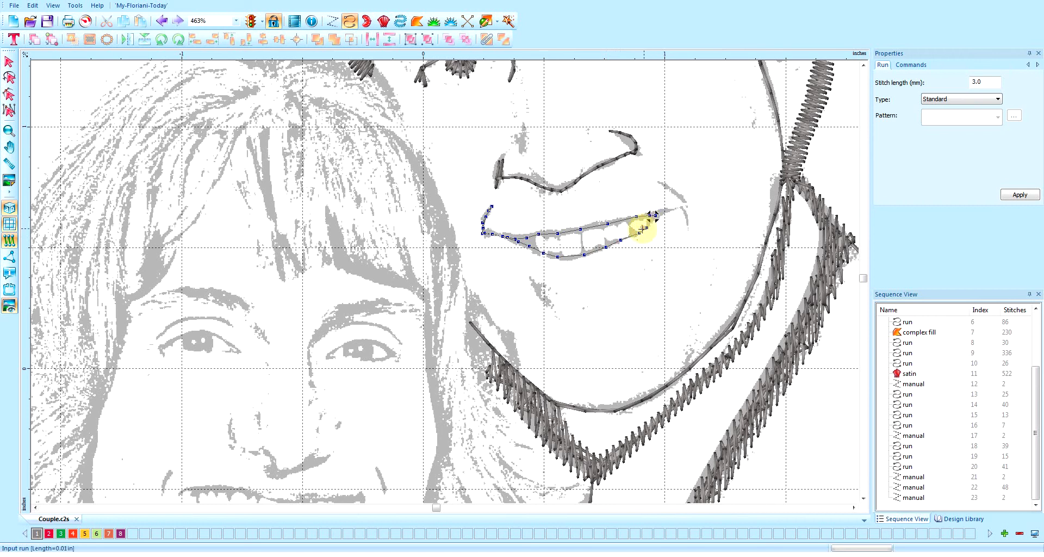
# Extend the run to the right mouth corner, then trace the upper smile crease and double back along it.
pyautogui.click(667, 211)
pyautogui.click(684, 206)
pyautogui.click(682, 199)
pyautogui.click(660, 183)
pyautogui.click(676, 193)
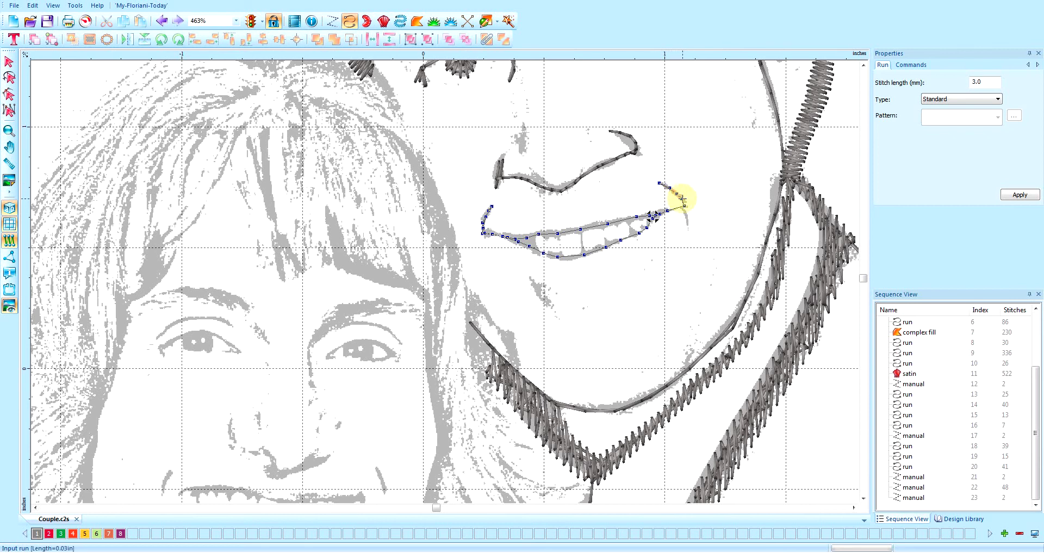
# Trace the lower smile crease at the right mouth corner and bring the run back to the upper lip.
pyautogui.click(687, 222)
pyautogui.click(687, 227)
pyautogui.click(681, 205)
pyautogui.click(674, 209)
pyautogui.click(657, 214)
# Run back along the upper lip, adding short tooth lines downward in the right part of the mouth.
pyautogui.click(628, 218)
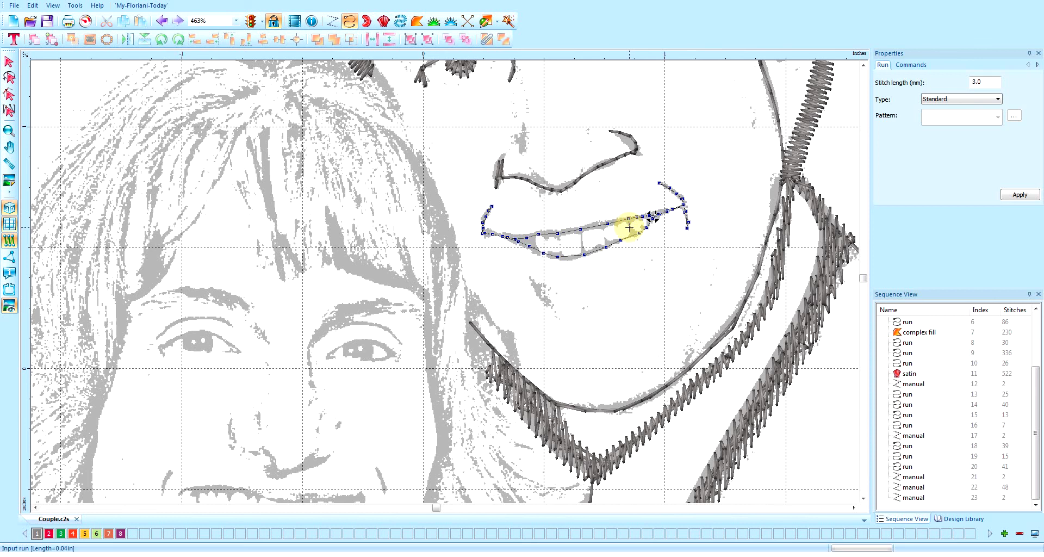
pyautogui.click(629, 228)
pyautogui.click(628, 218)
pyautogui.click(618, 221)
pyautogui.click(605, 223)
pyautogui.click(603, 225)
pyautogui.click(604, 232)
pyautogui.click(604, 225)
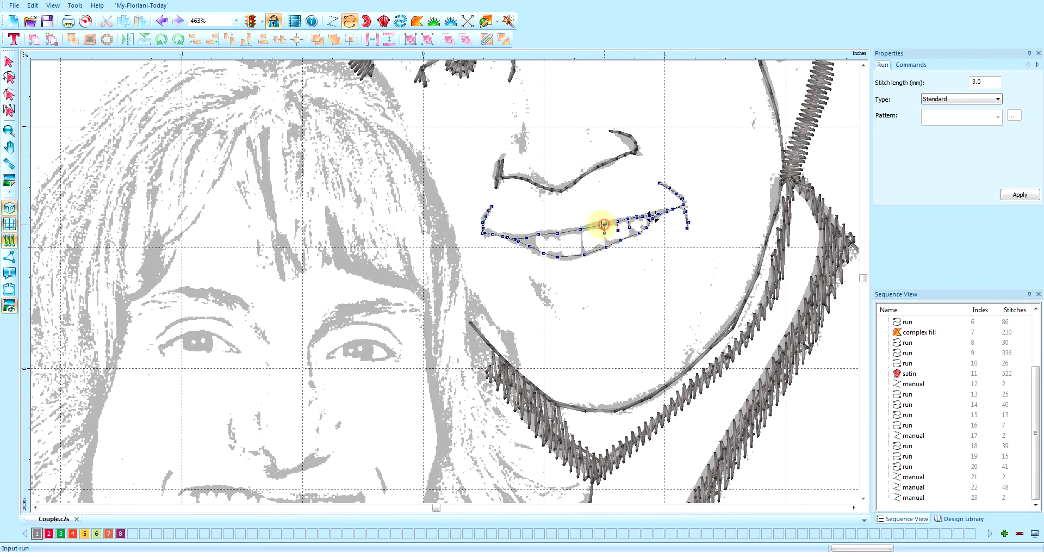
# Add a full-height central tooth line down to the lower lip and a short tooth line to its left.
pyautogui.click(580, 228)
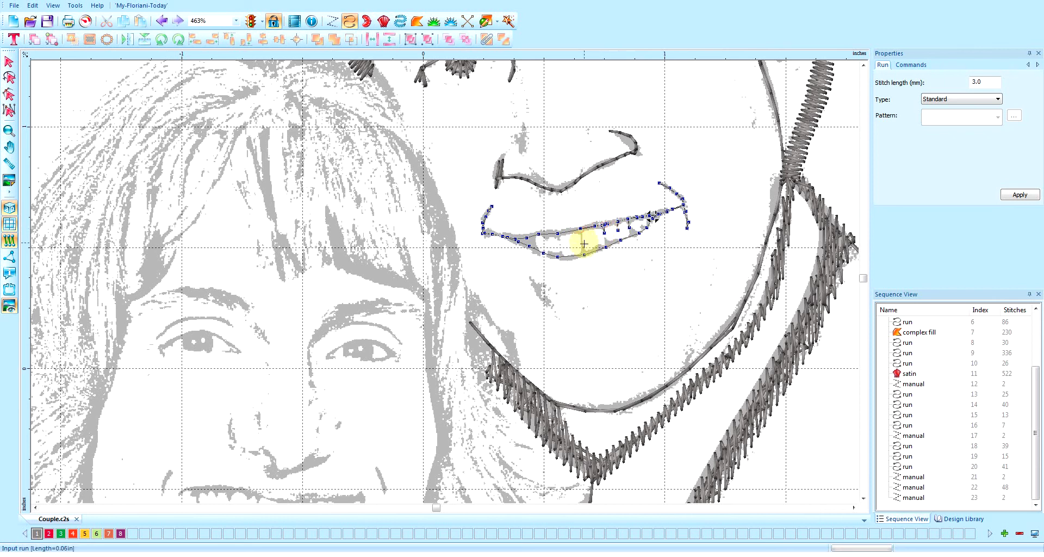
pyautogui.click(582, 255)
pyautogui.click(581, 230)
pyautogui.click(577, 231)
pyautogui.click(570, 232)
pyautogui.click(556, 233)
pyautogui.click(559, 241)
pyautogui.click(550, 234)
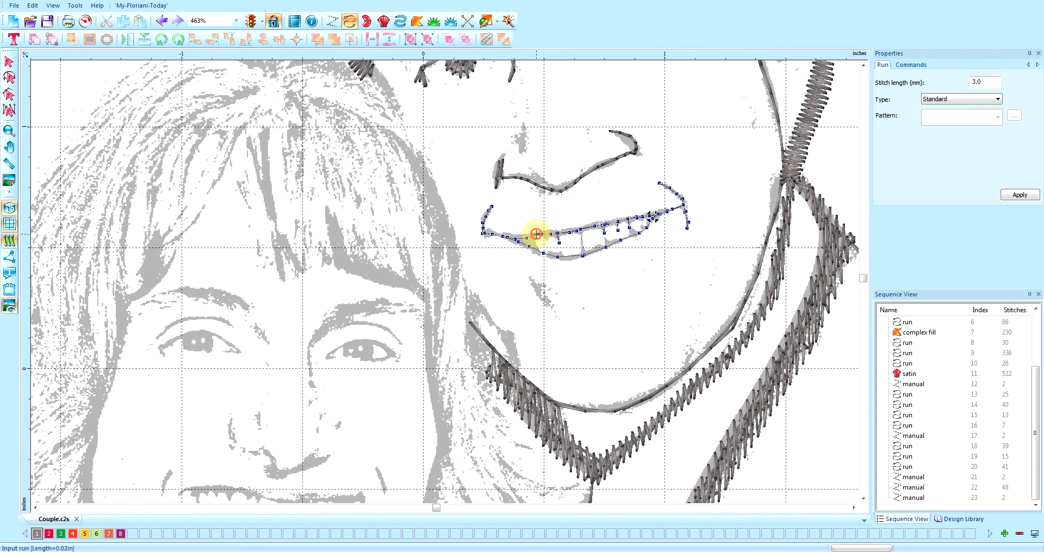
# Darken the left mouth corner with back-and-forth run stitches between the upper and lower lip lines.
pyautogui.click(534, 234)
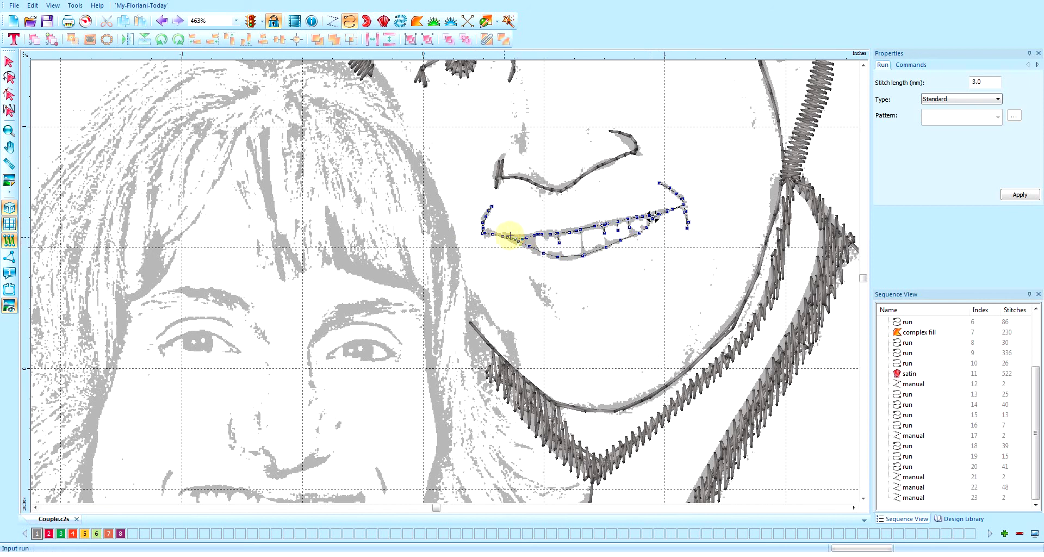
pyautogui.click(484, 233)
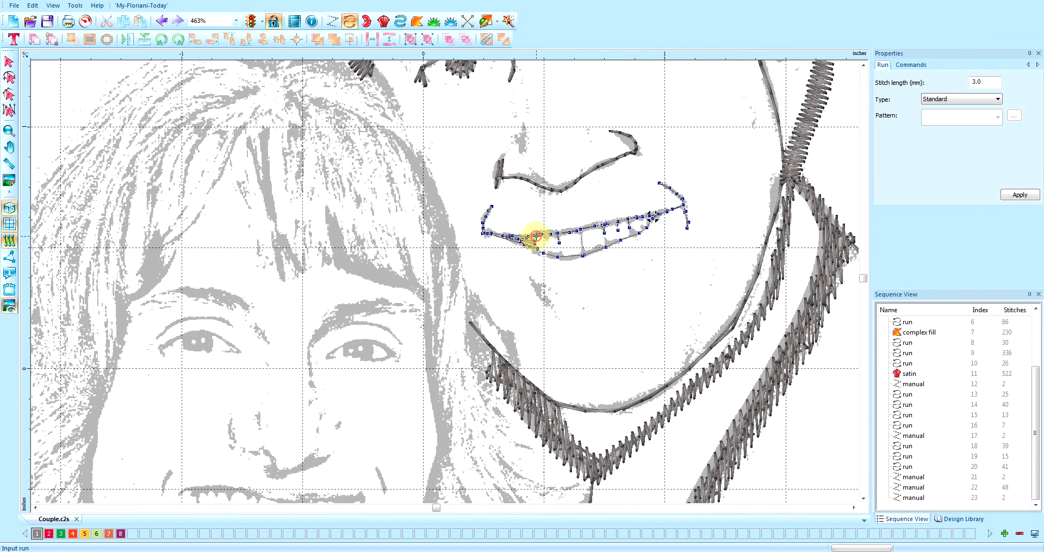
pyautogui.click(513, 238)
pyautogui.click(503, 237)
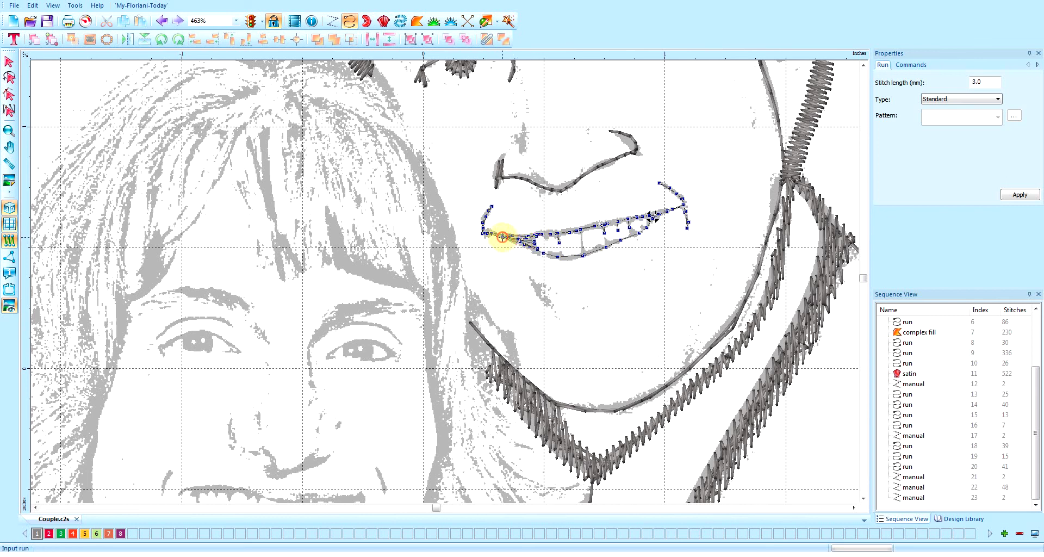
pyautogui.click(519, 241)
pyautogui.click(538, 248)
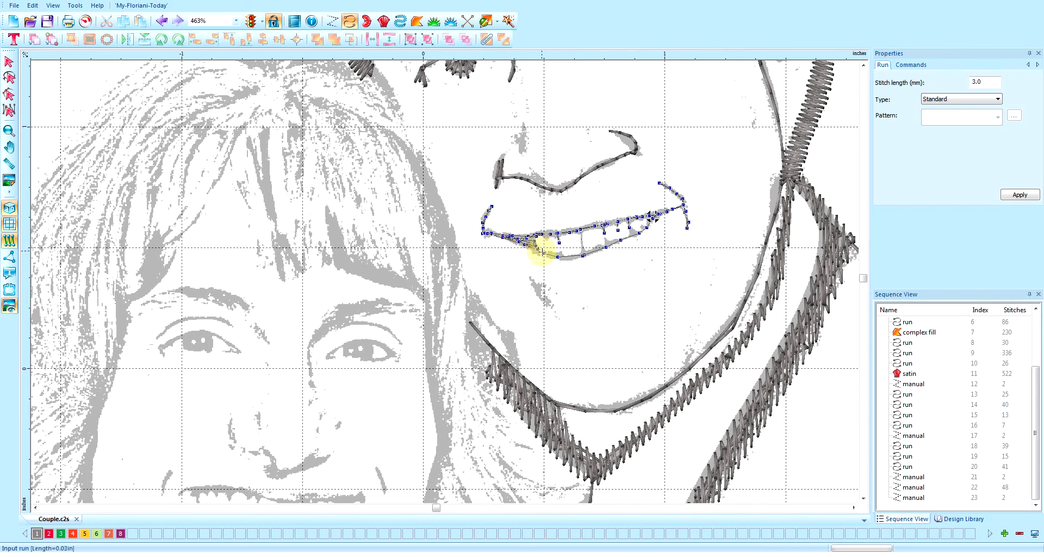
pyautogui.click(545, 253)
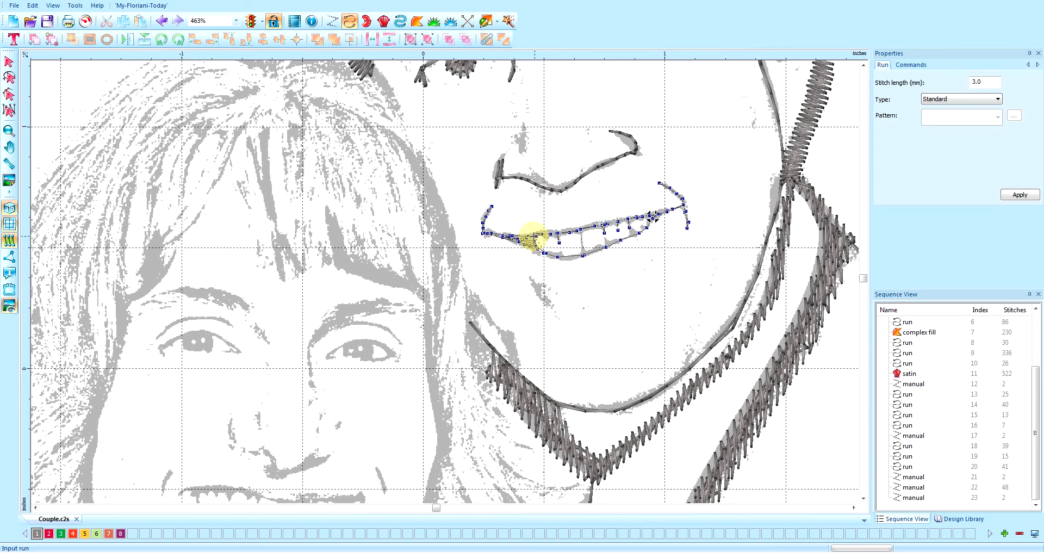
# Retrace the lower lip to the right mouth corner, adding short upward tooth lines, and finish the run.
pyautogui.click(561, 249)
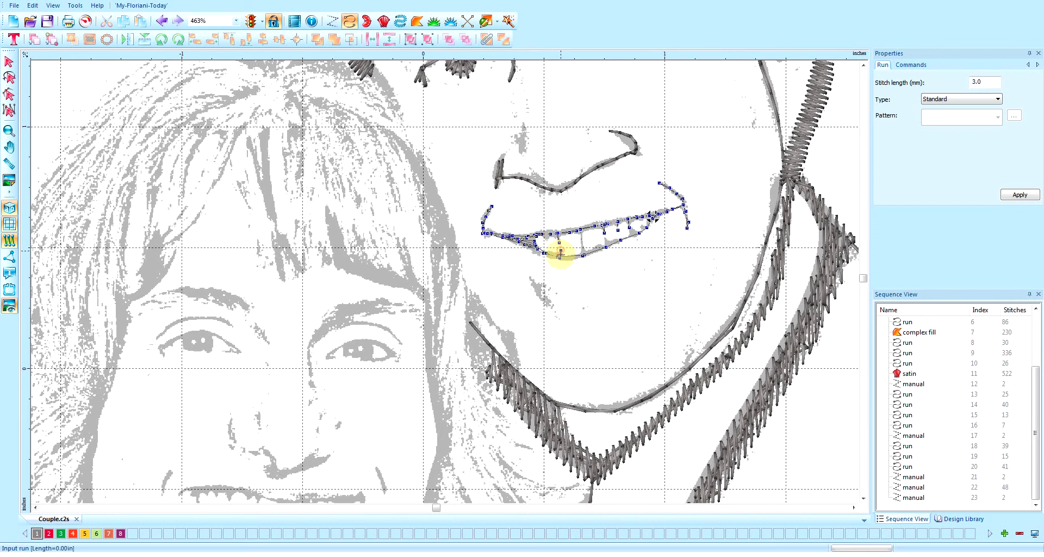
pyautogui.click(577, 258)
pyautogui.click(581, 256)
pyautogui.click(610, 245)
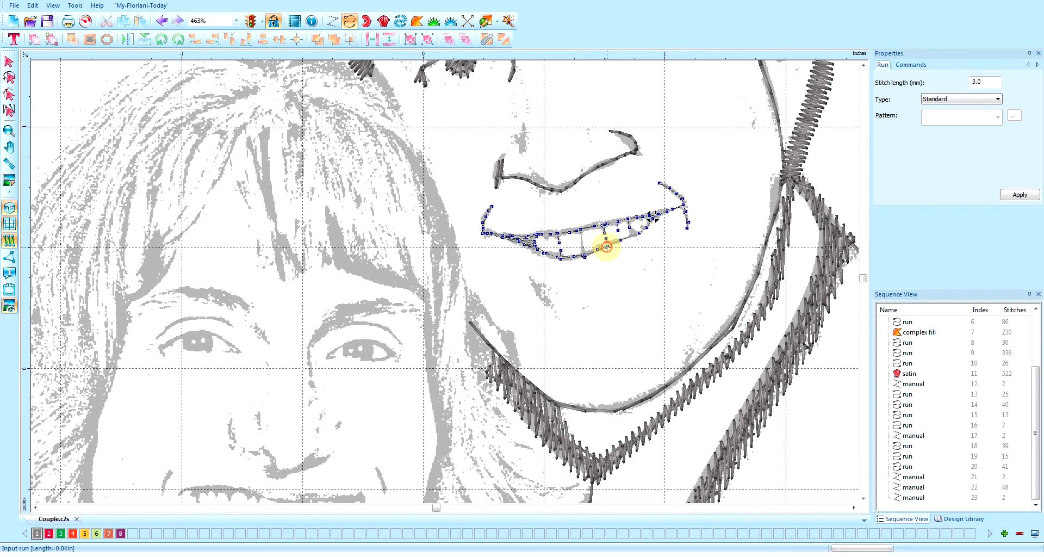
pyautogui.click(617, 241)
pyautogui.click(627, 237)
pyautogui.click(638, 234)
pyautogui.click(641, 230)
pyautogui.click(651, 221)
pyautogui.click(662, 212)
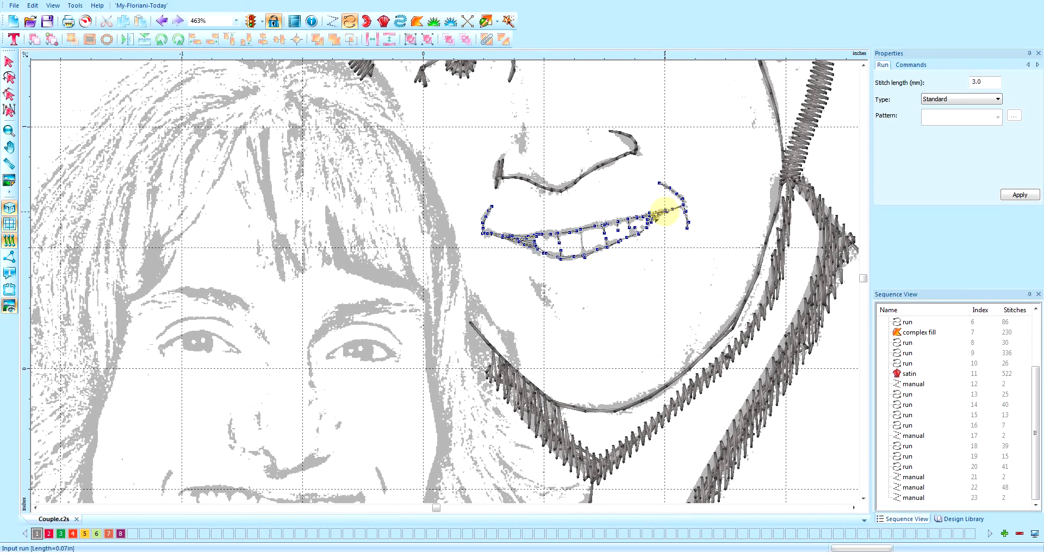
pyautogui.press('Return')
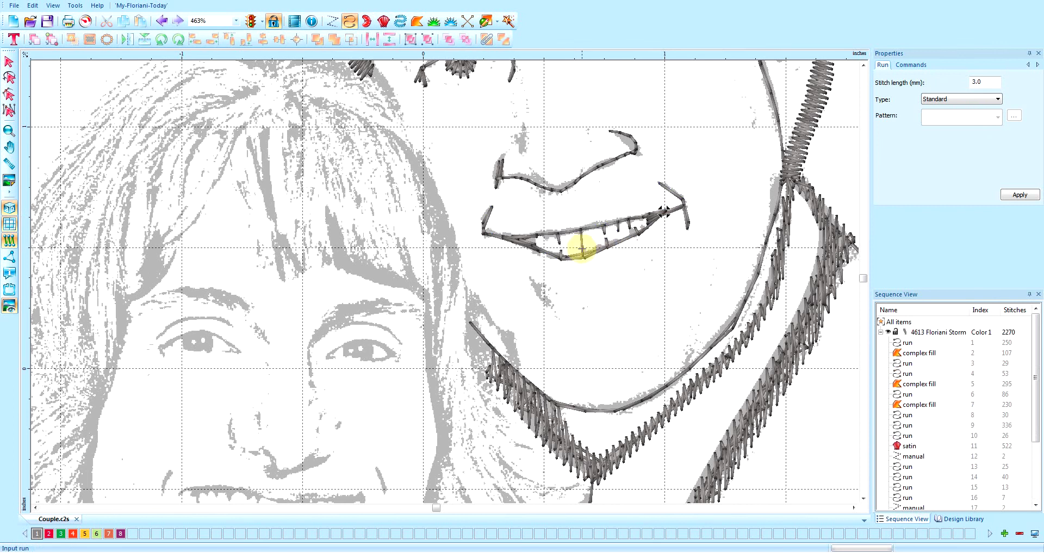
# Examine the man's stitched mouth close up and in the whole portrait, with the backdrop image hidden and shown.
pyautogui.press('+')
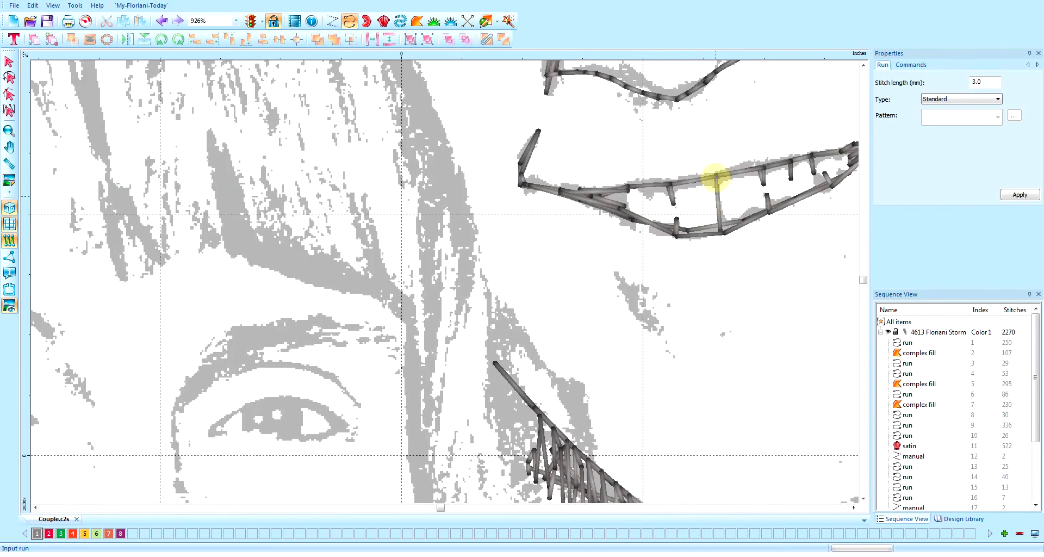
pyautogui.press('-')
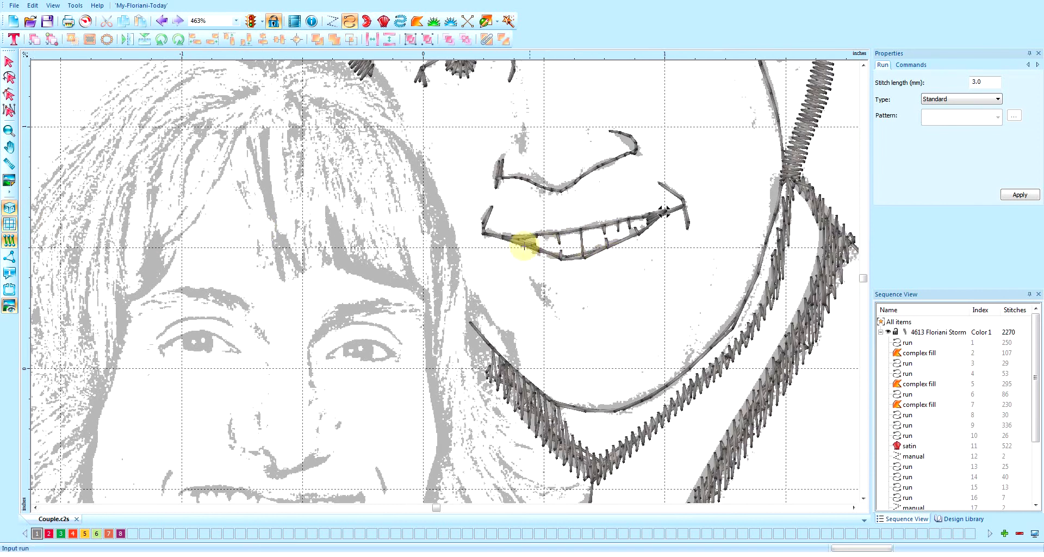
pyautogui.scroll(-2, 578, 243)
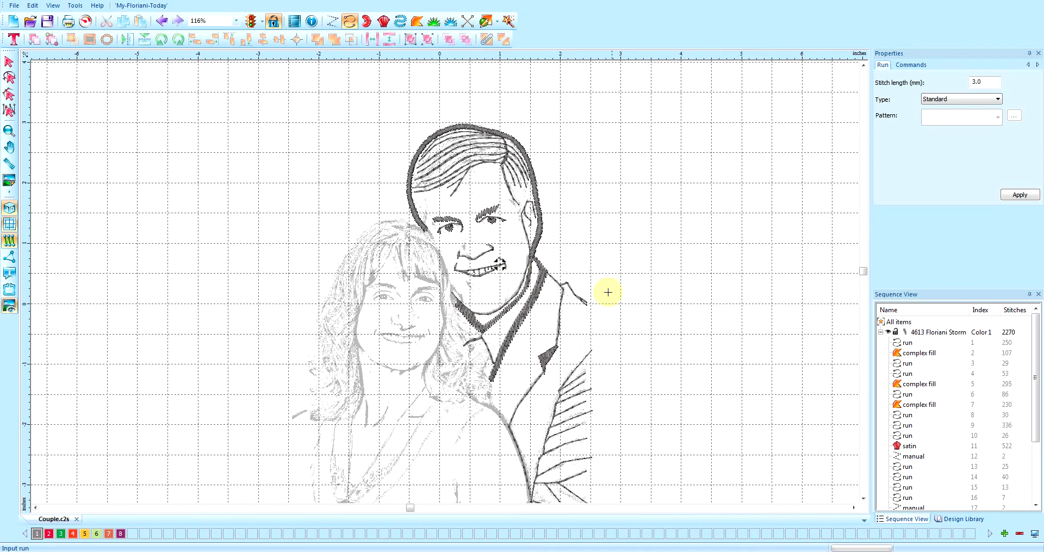
pyautogui.press('d')
pyautogui.press('d')
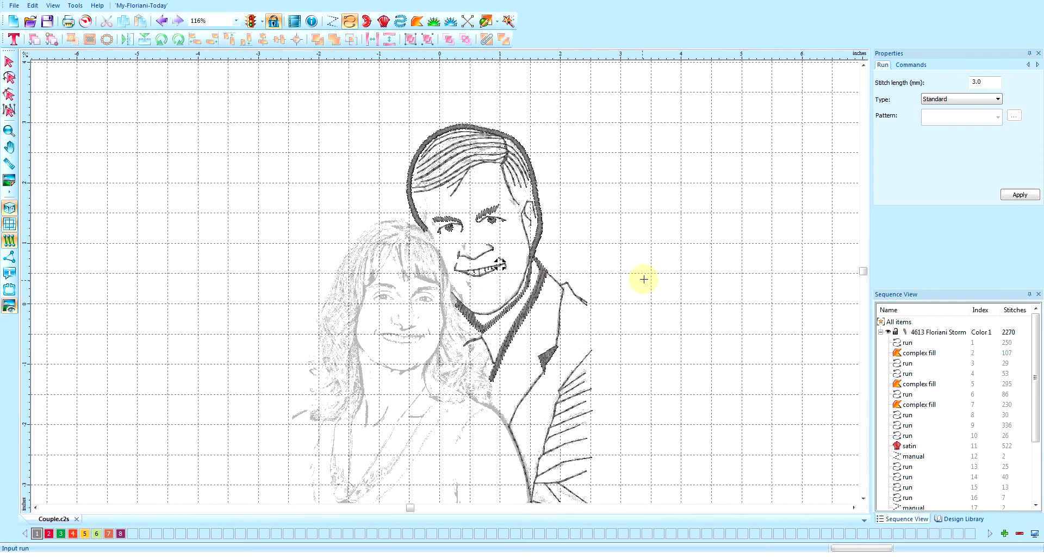
pyautogui.press('d')
pyautogui.press('d')
pyautogui.press('d')
pyautogui.scroll(3, 483, 275)
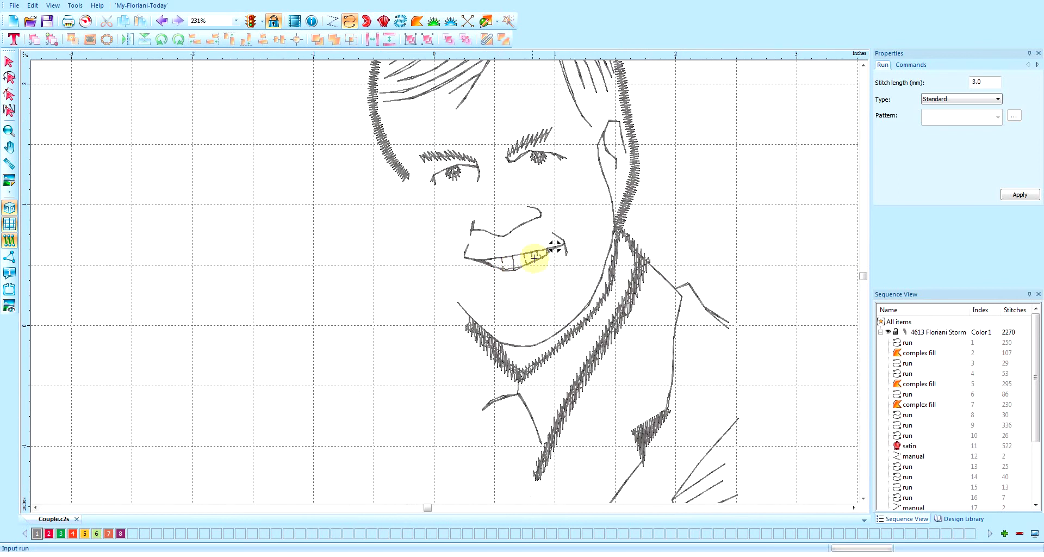
pyautogui.scroll(-3, 750, 250)
pyautogui.press('d')
pyautogui.press('d')
pyautogui.press('d')
pyautogui.press('d')
pyautogui.press('d')
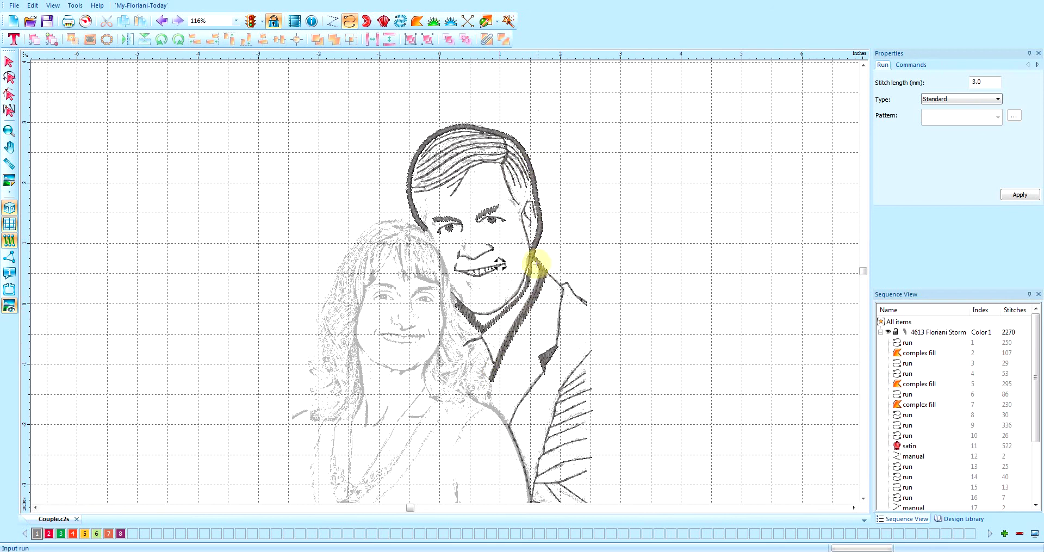
pyautogui.scroll(1, 523, 324)
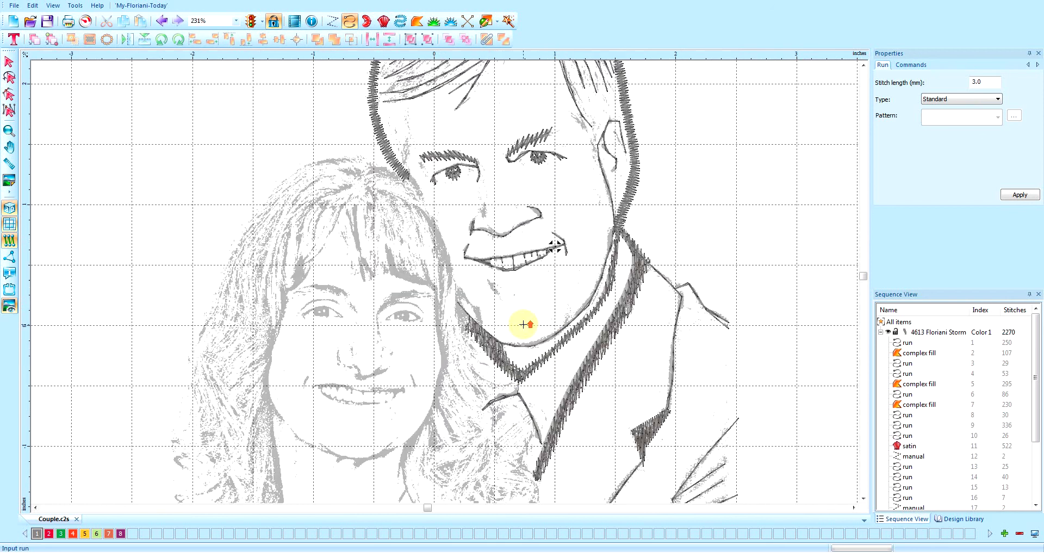
pyautogui.scroll(1, 604, 358)
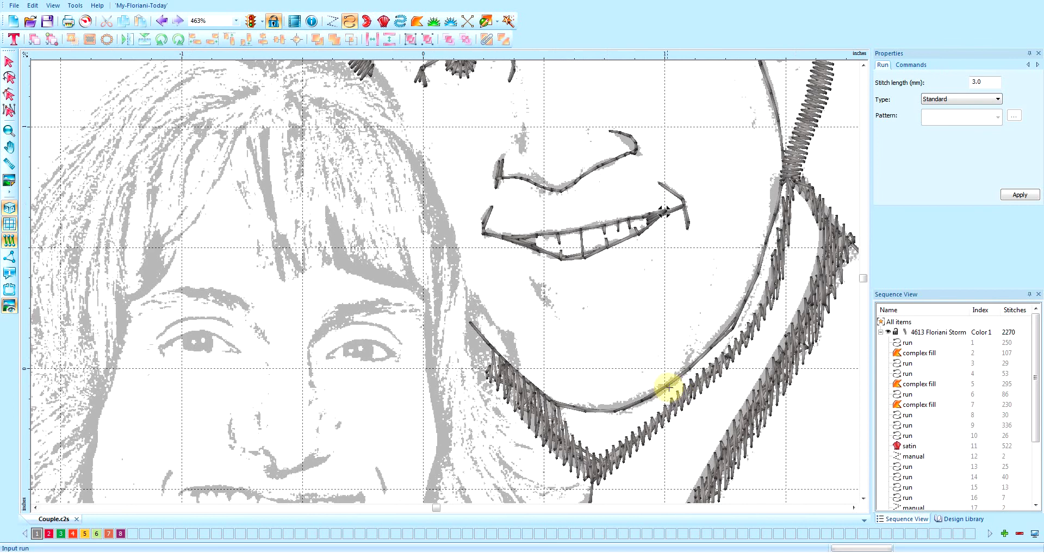
pyautogui.scroll(-1, 683, 396)
pyautogui.scroll(-1, 685, 401)
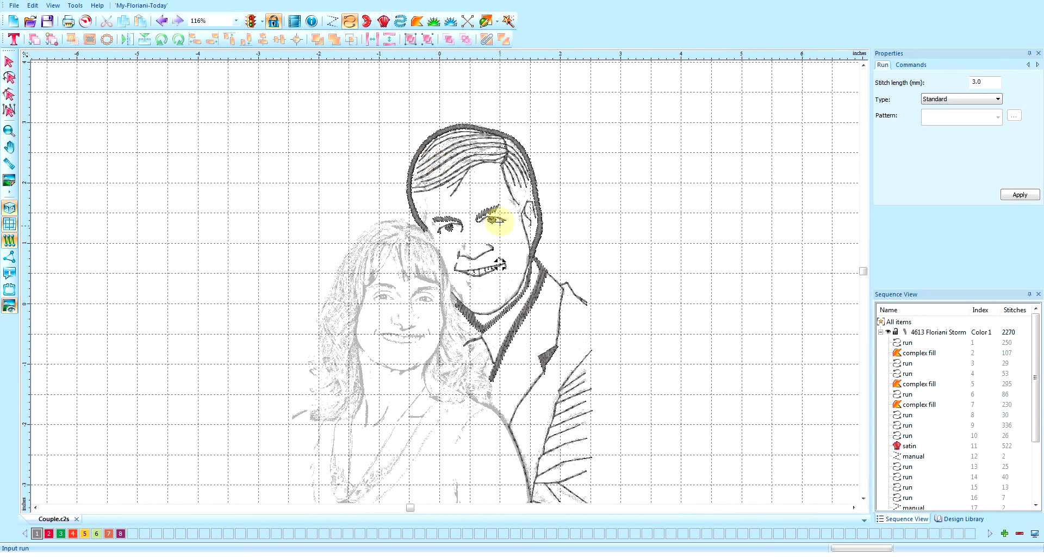
# Compare the man's stitched face with the original colour photo in the photo editor, and return to the embroidery design to hide the backdrop image.
pyautogui.scroll(2, 485, 216)
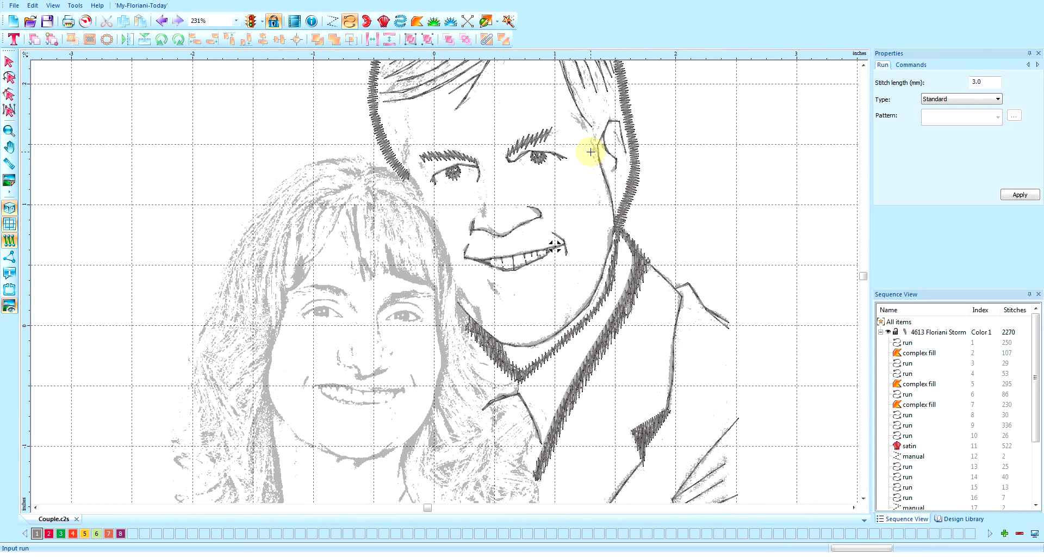
pyautogui.scroll(-1, 541, 140)
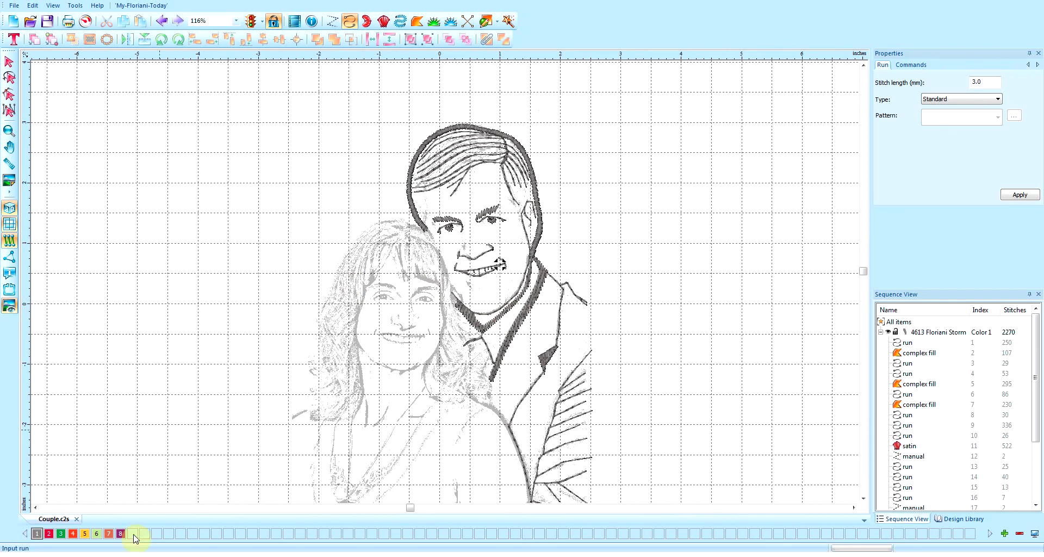
pyautogui.moveTo(116, 555)
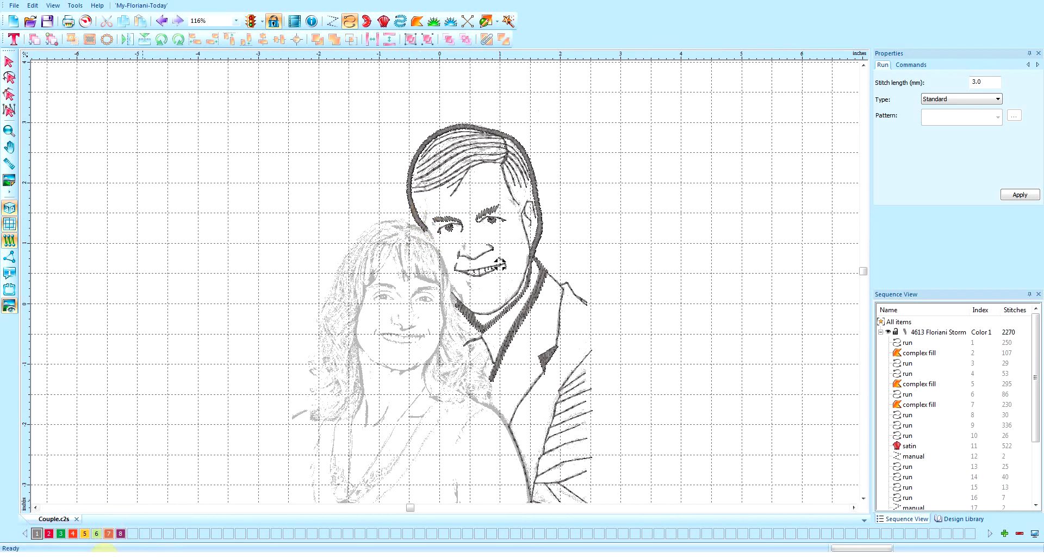
pyautogui.click(116, 554)
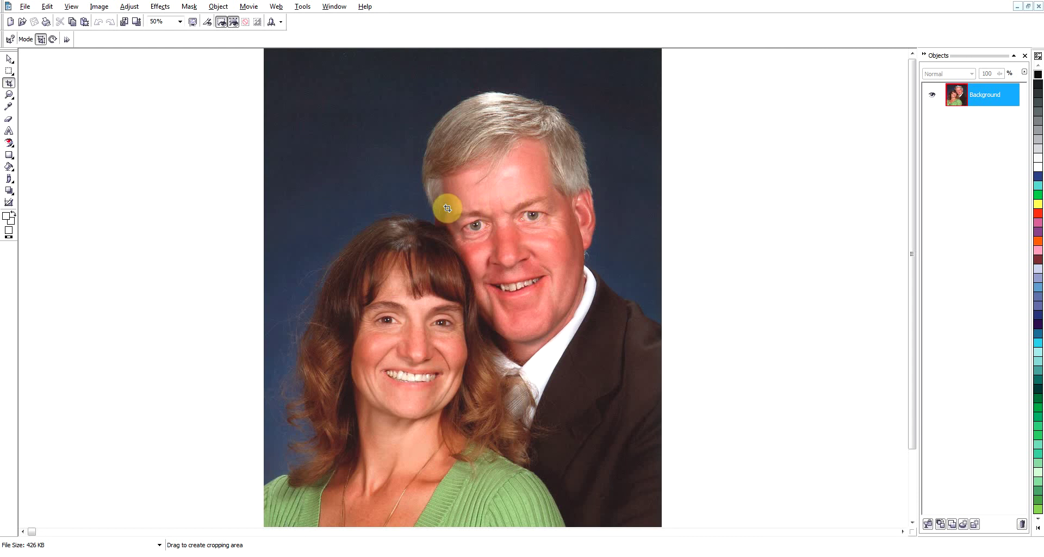
pyautogui.scroll(1, 527, 207)
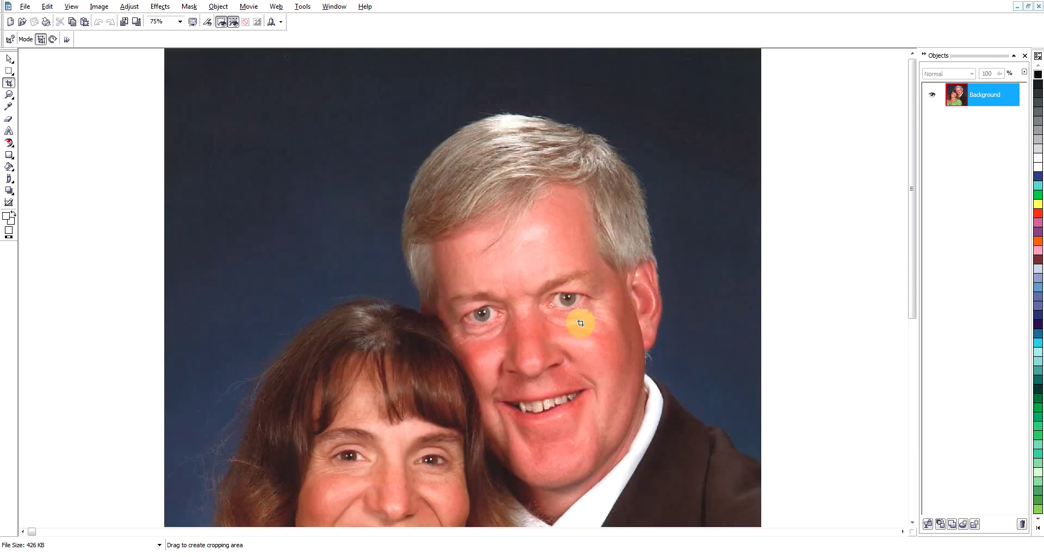
pyautogui.scroll(1, 562, 285)
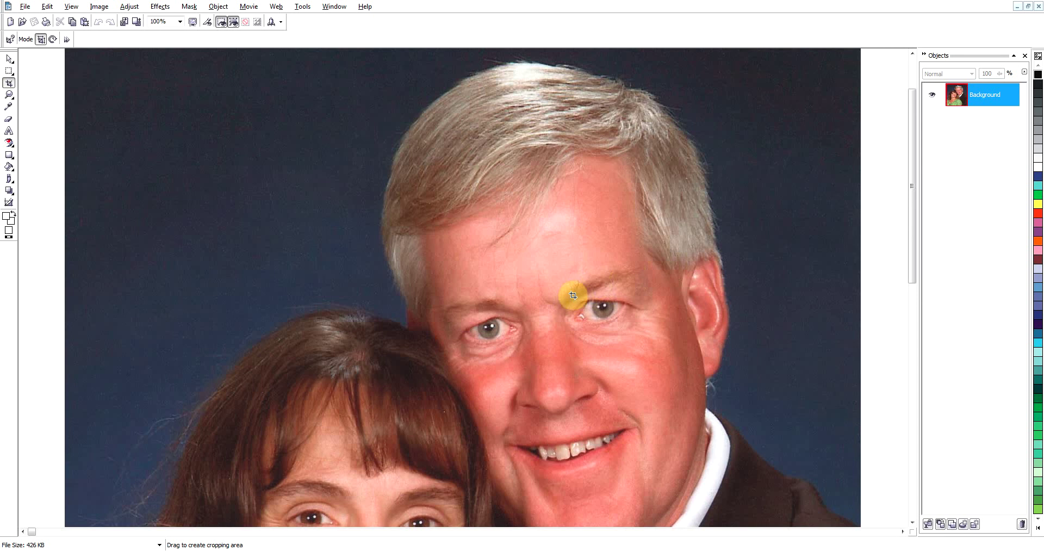
pyautogui.scroll(-1, 582, 287)
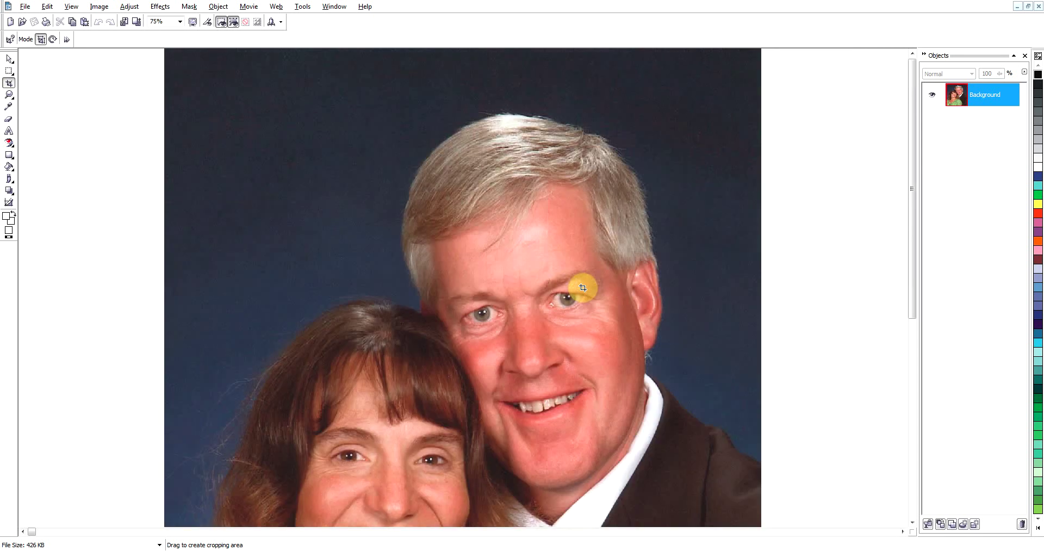
pyautogui.scroll(-1, 582, 288)
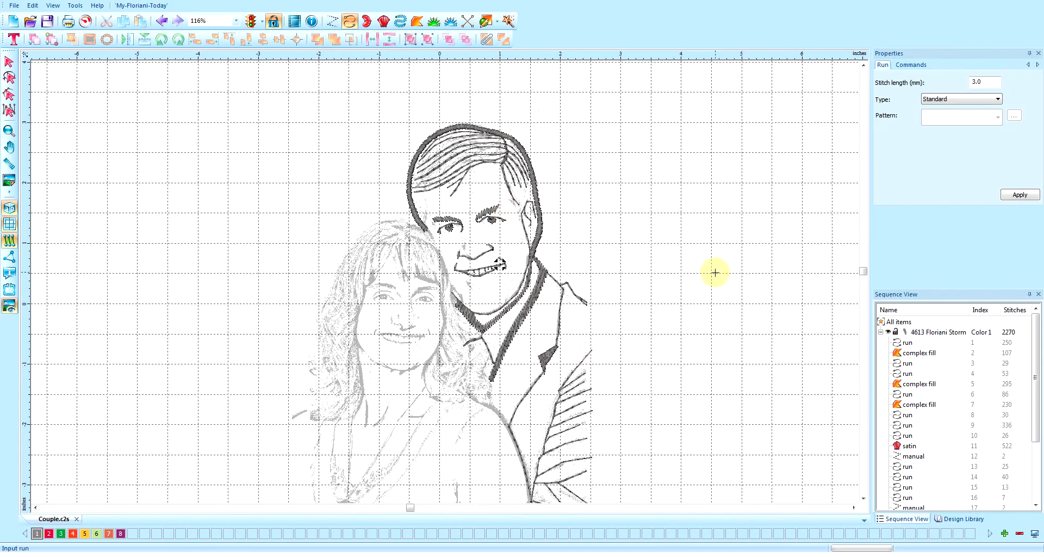
pyautogui.press('i')
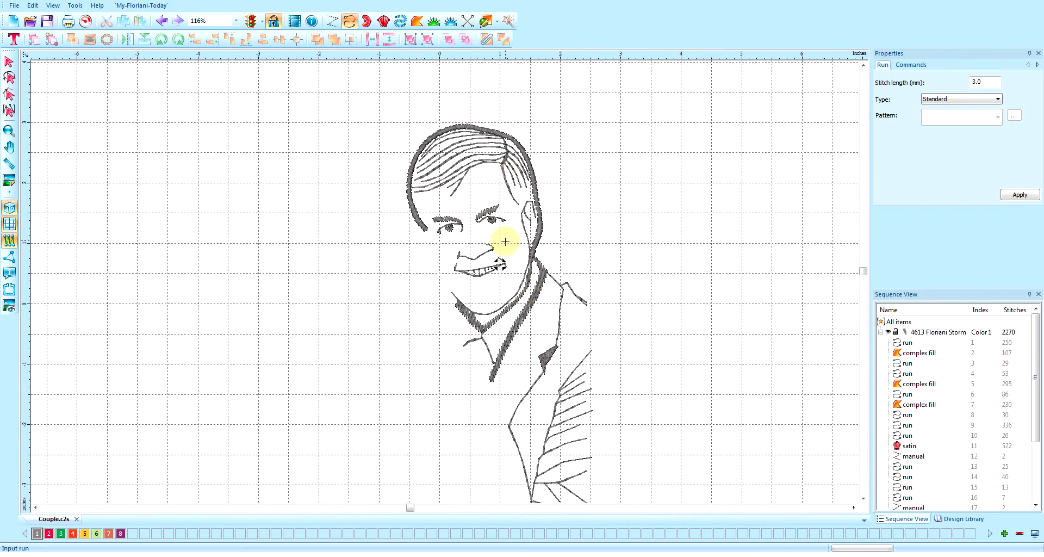